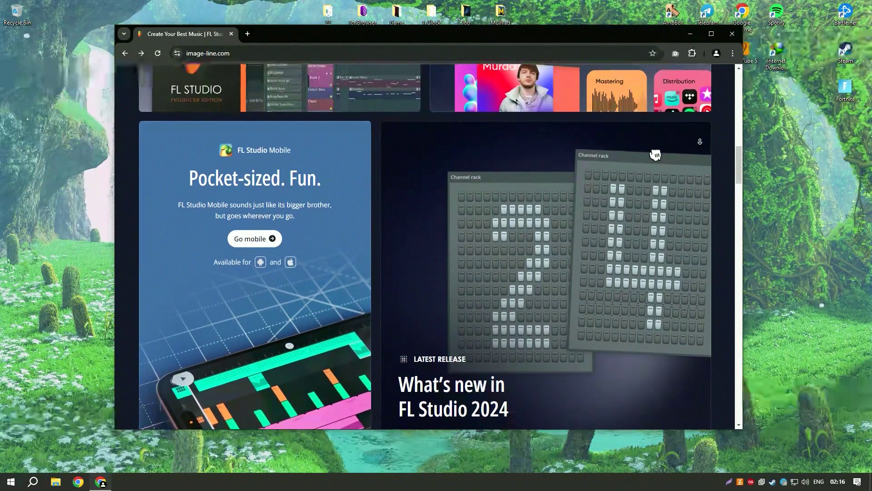
scroll(648, 300, up, 5)
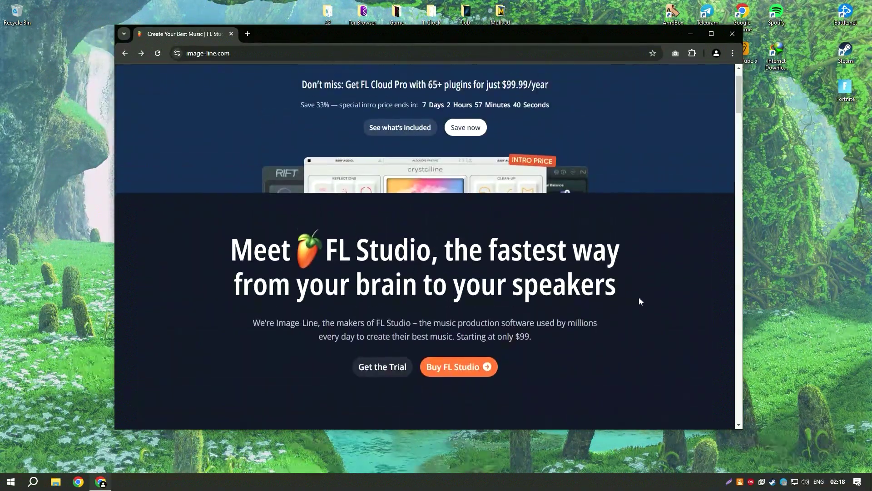
Step: Reach the FL Studio trial download page, then select the Example archive on the desktop
click(441, 88)
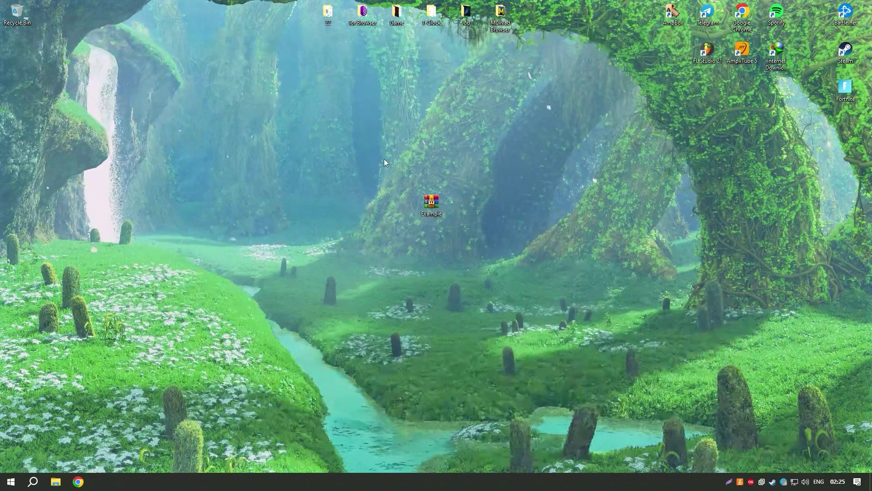
mouse_move(395, 159)
mouse_down()
mouse_move(493, 257)
mouse_move(390, 159)
mouse_up()
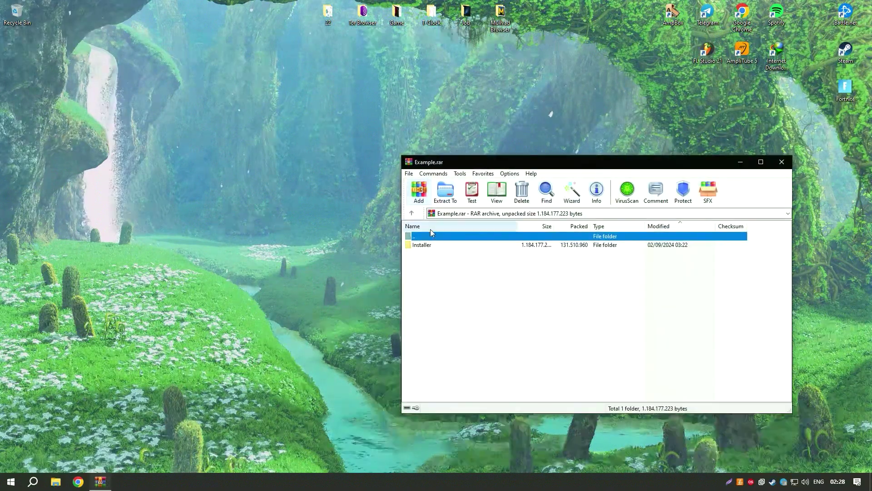
text(1)
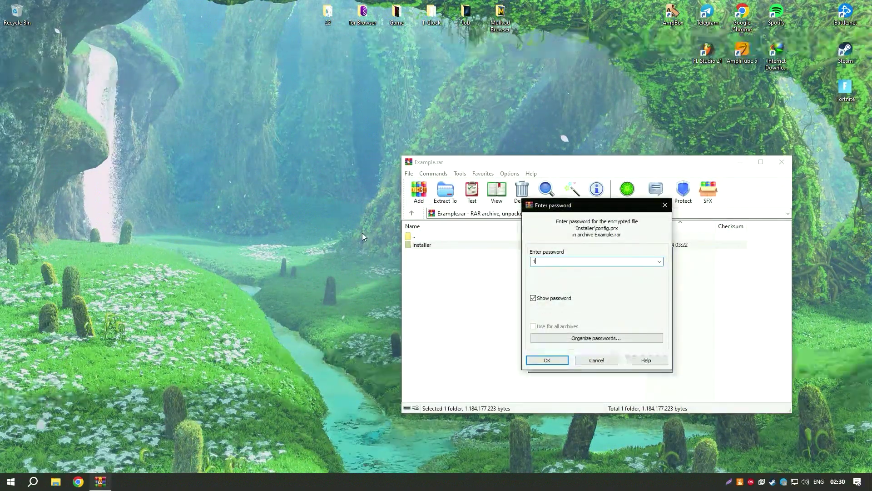
text(313)
Step: Extract the password-protected Installer folder to the desktop, close WinRAR, and open Installer
click(546, 360)
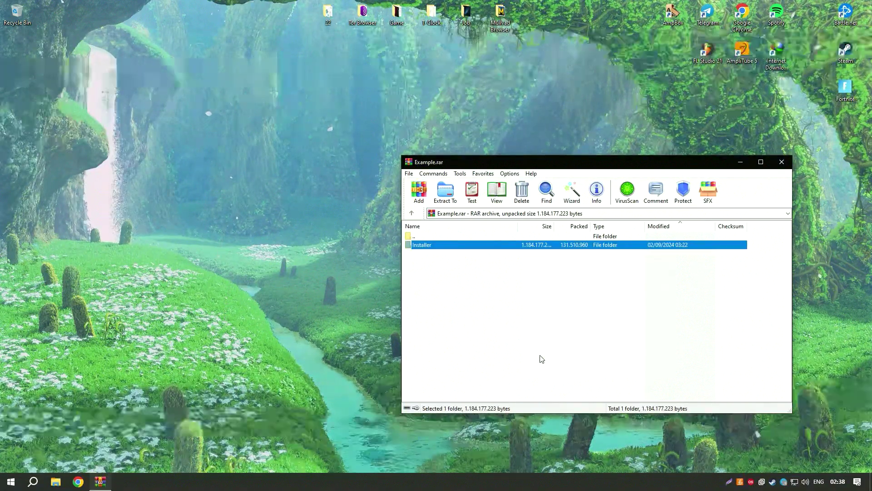
click(782, 162)
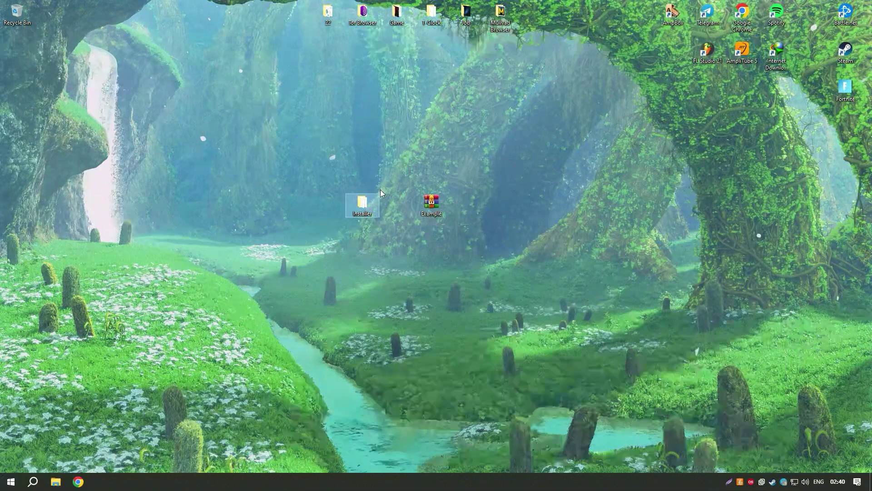
drag(393, 203, 403, 201)
double_click(403, 202)
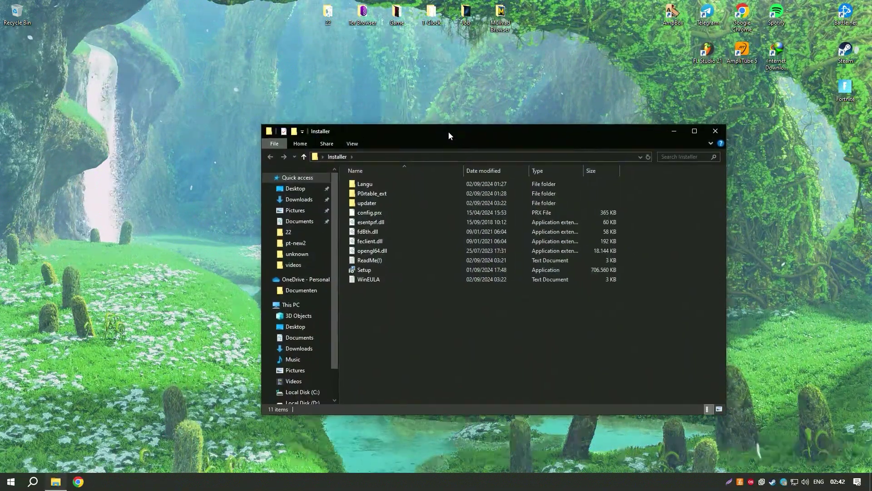
Step: Launch Setup, confirm English as the language, and start the activation
double_click(454, 269)
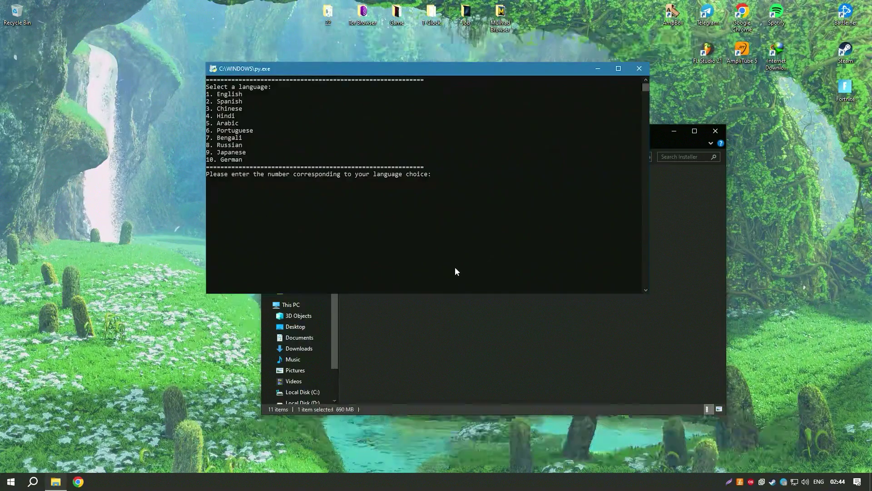
text(1)
key(Return)
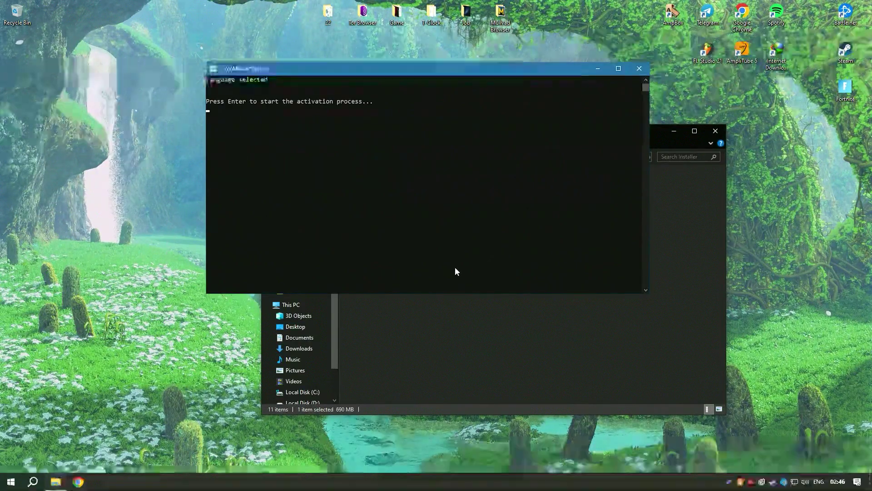
key(Return)
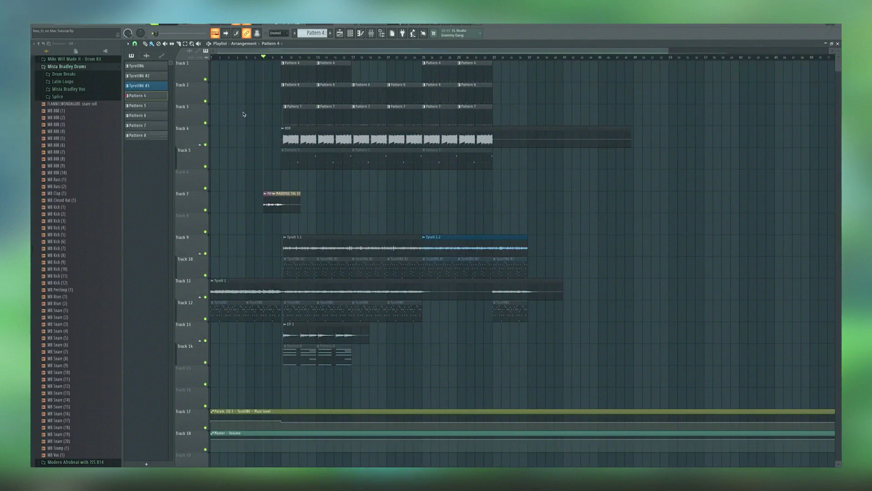
Step: Start playback of the beat and open the Tyrell 1.1 audio clip's sample settings
click(165, 25)
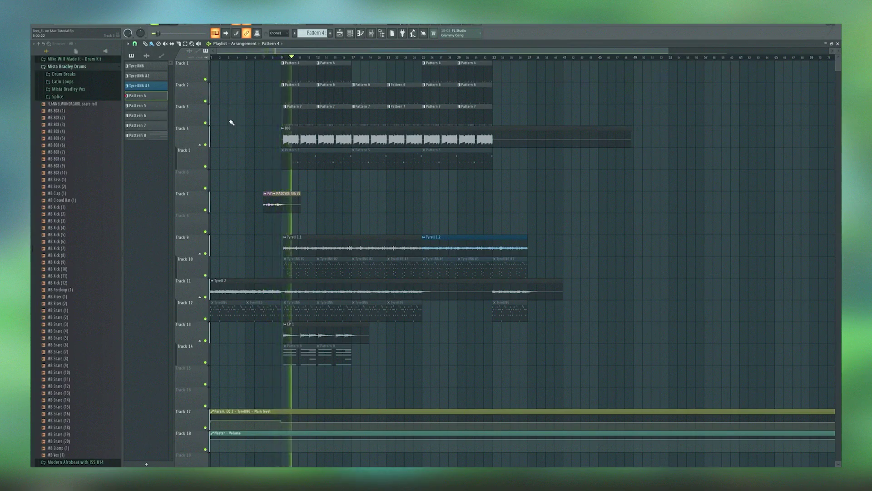
double_click(332, 248)
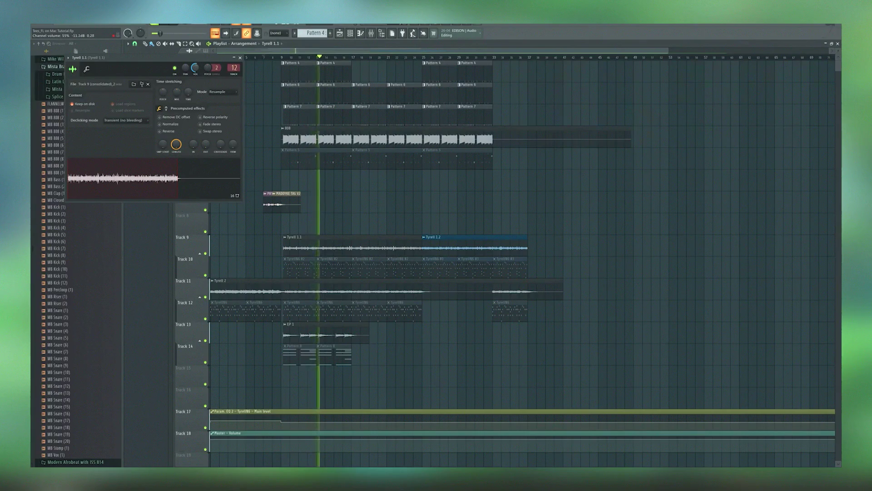
Step: Close the Tyrell 1.1 settings, then view and close the Tyrell 2 clip settings
click(240, 58)
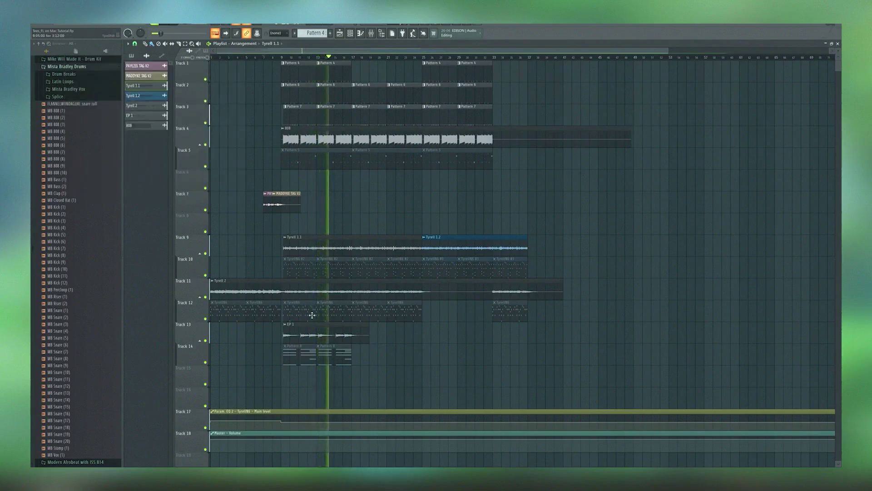
double_click(299, 290)
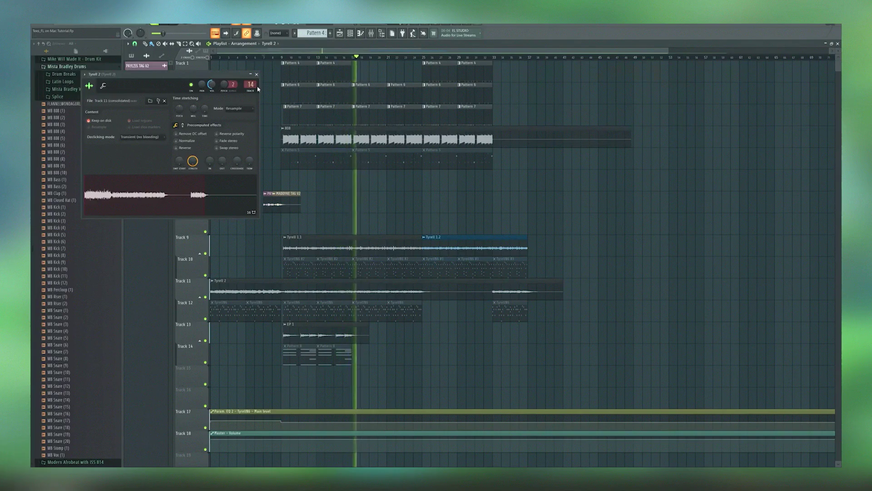
click(256, 74)
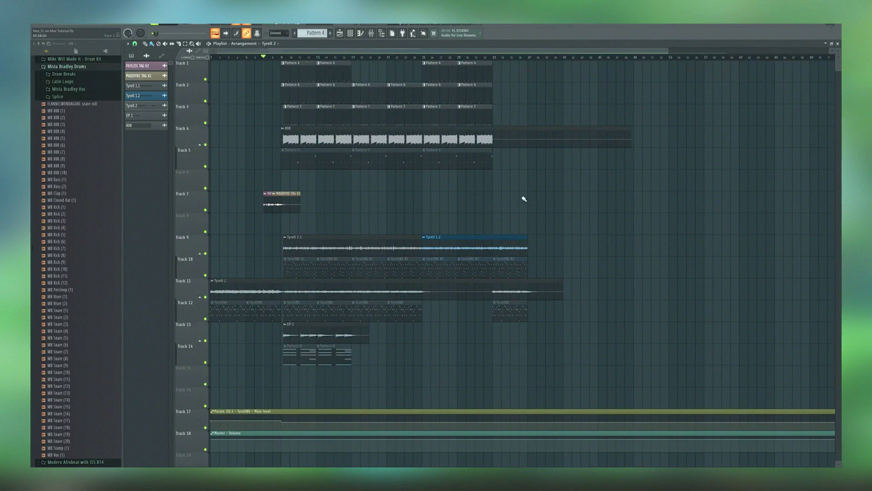
scroll(722, 236, up, 1)
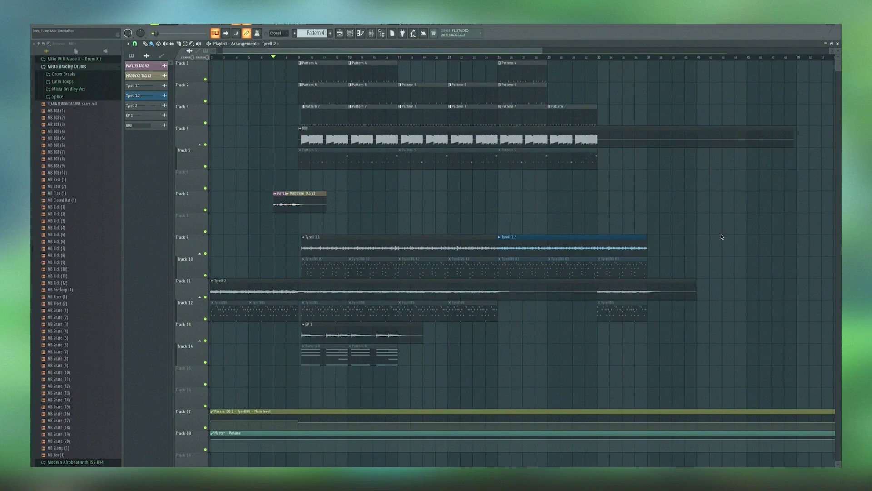